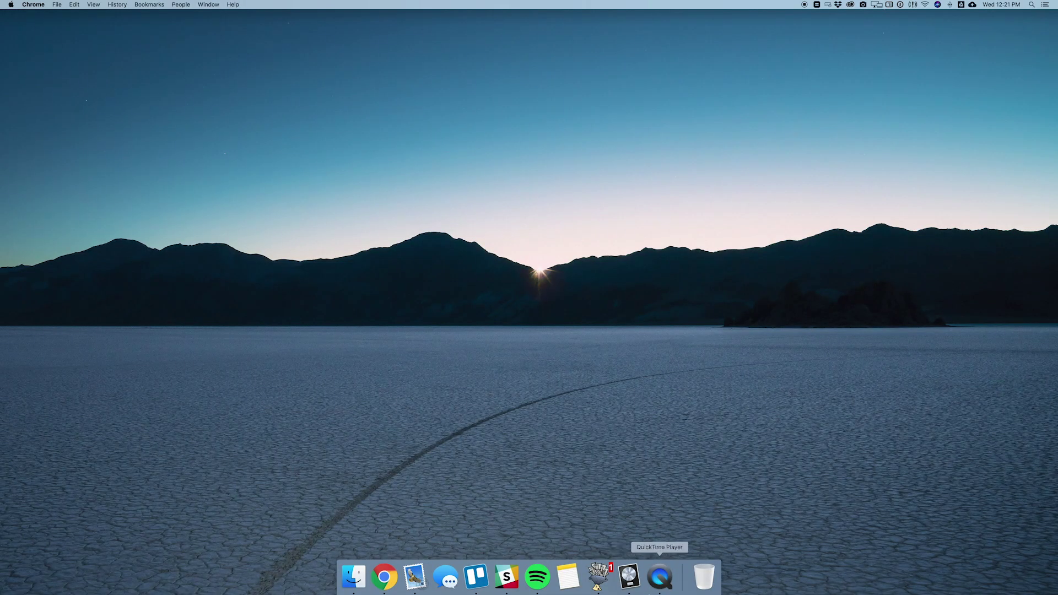
# Step: Open Numi's Docs page in Chrome from the Numi menu-bar icon's menu
pyautogui.click(820, 7)
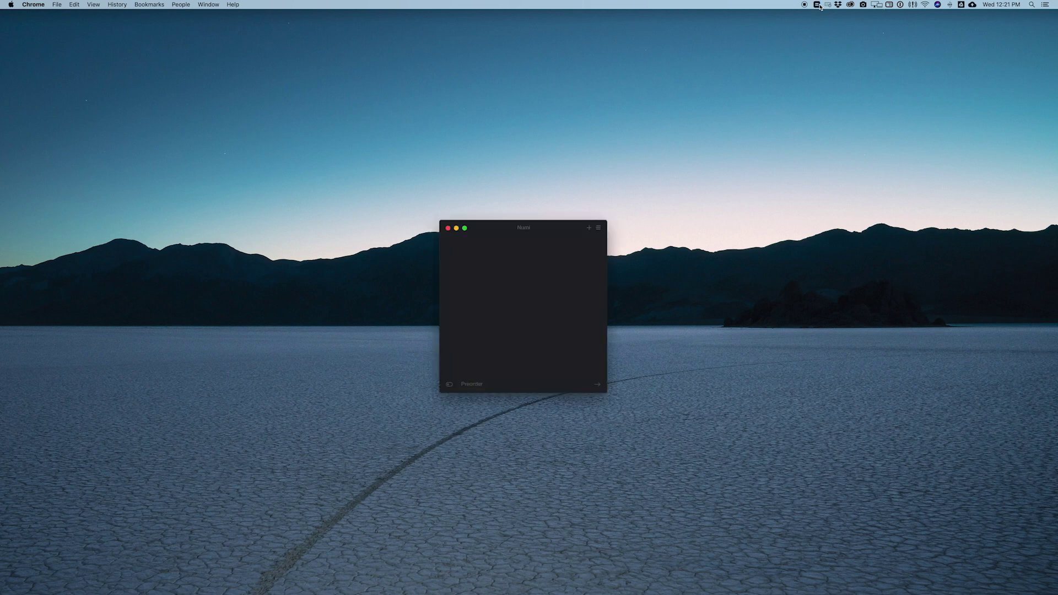
pyautogui.rightClick(820, 6)
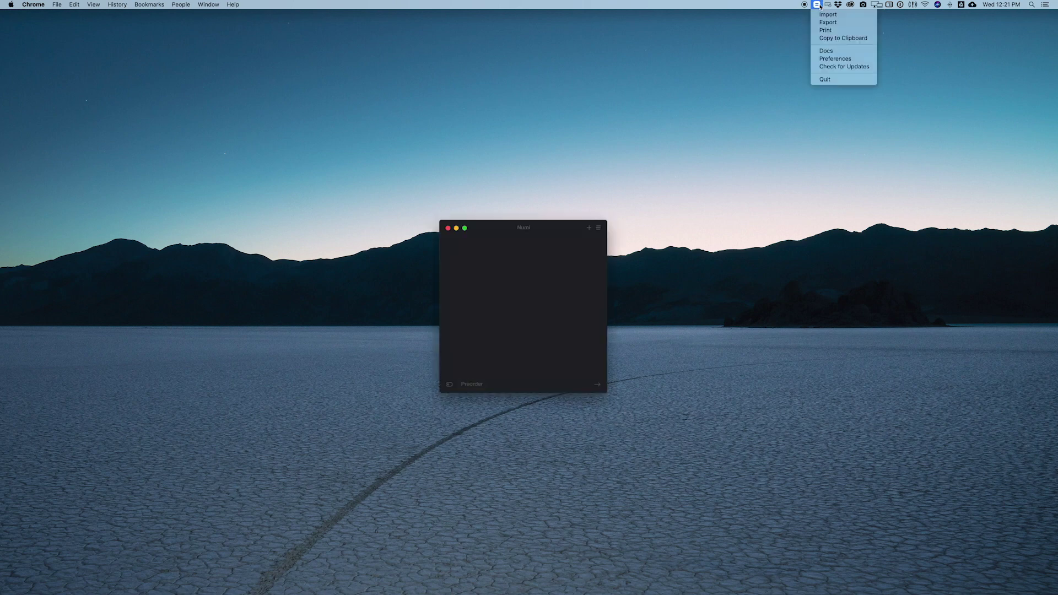
pyautogui.click(827, 50)
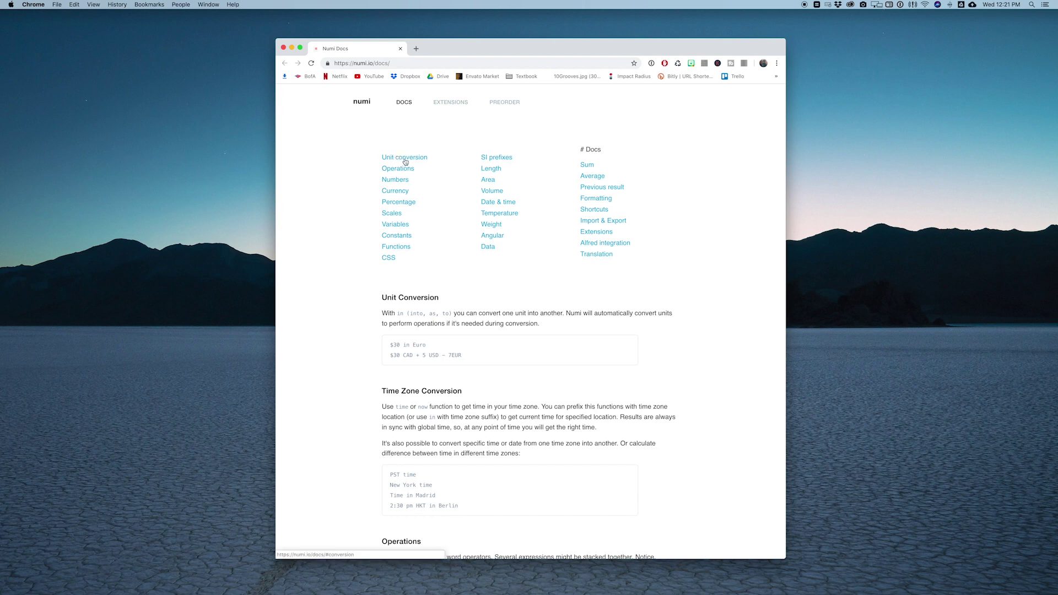
# Step: Go from Unit Conversion to the Temperature section and select the kelvin, celsius and fahrenheit units
pyautogui.click(397, 159)
pyautogui.scroll(2, 551, 215)
pyautogui.click(500, 100)
pyautogui.scroll(15, 451, 195)
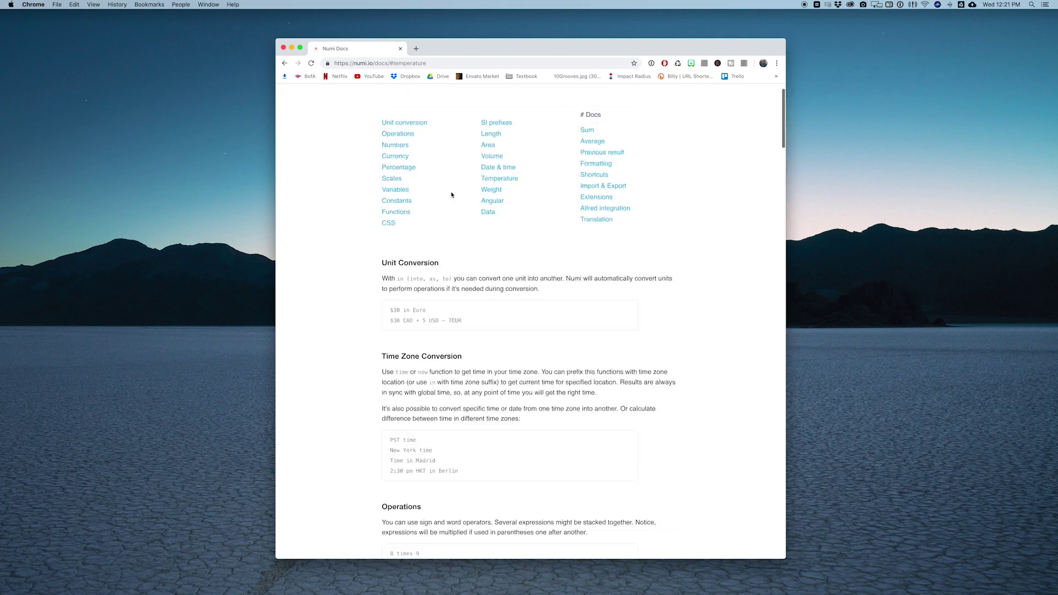
pyautogui.click(498, 215)
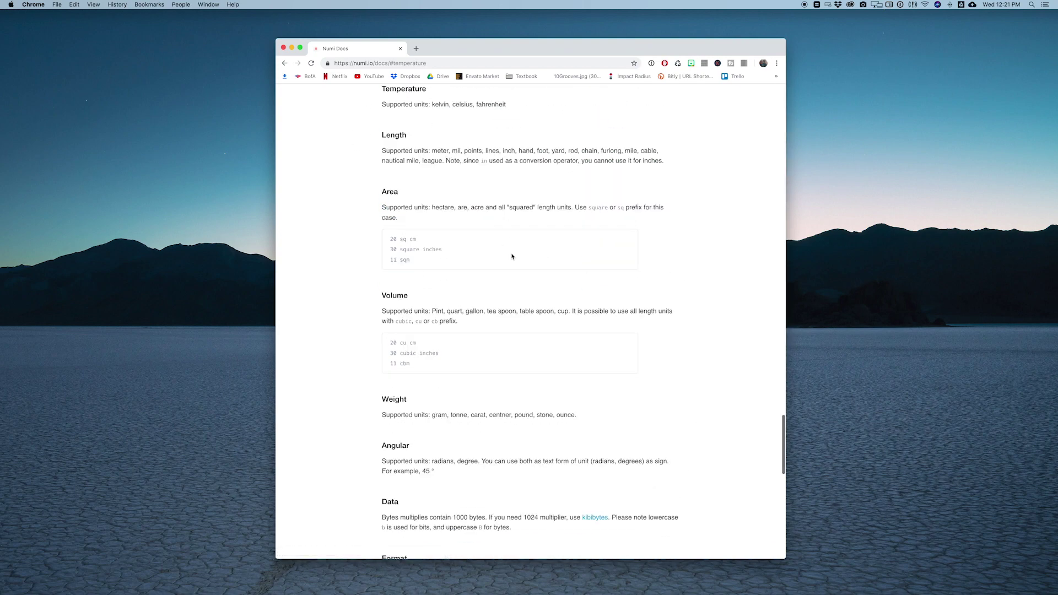
pyautogui.scroll(3, 508, 232)
pyautogui.moveTo(507, 248); pyautogui.dragTo(432, 247)
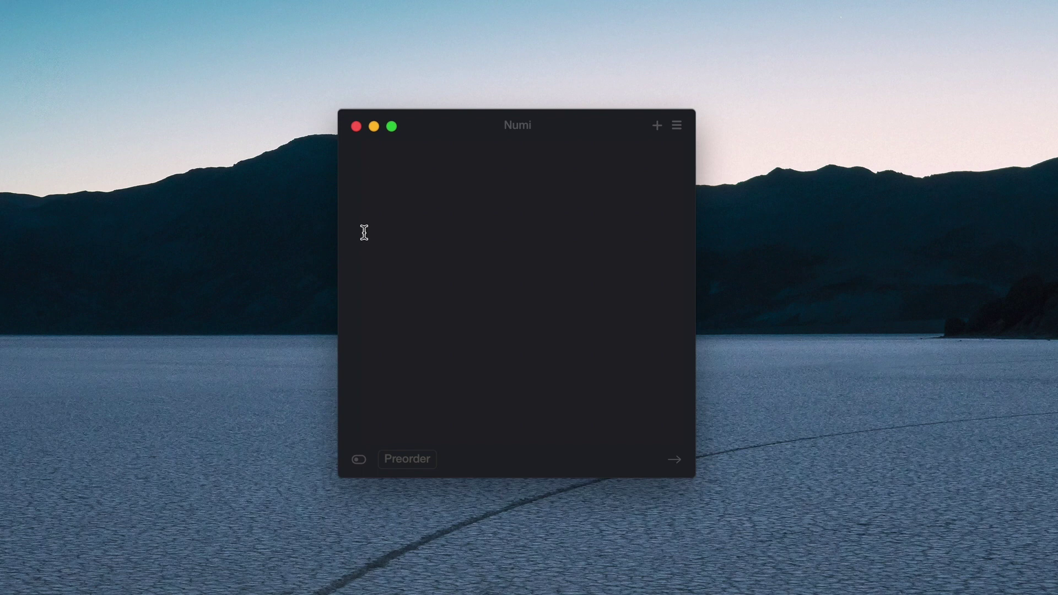
# Step: Enter '4 cups in 1 quart' and enlarge the calculator window and results column
pyautogui.write('4 cups')
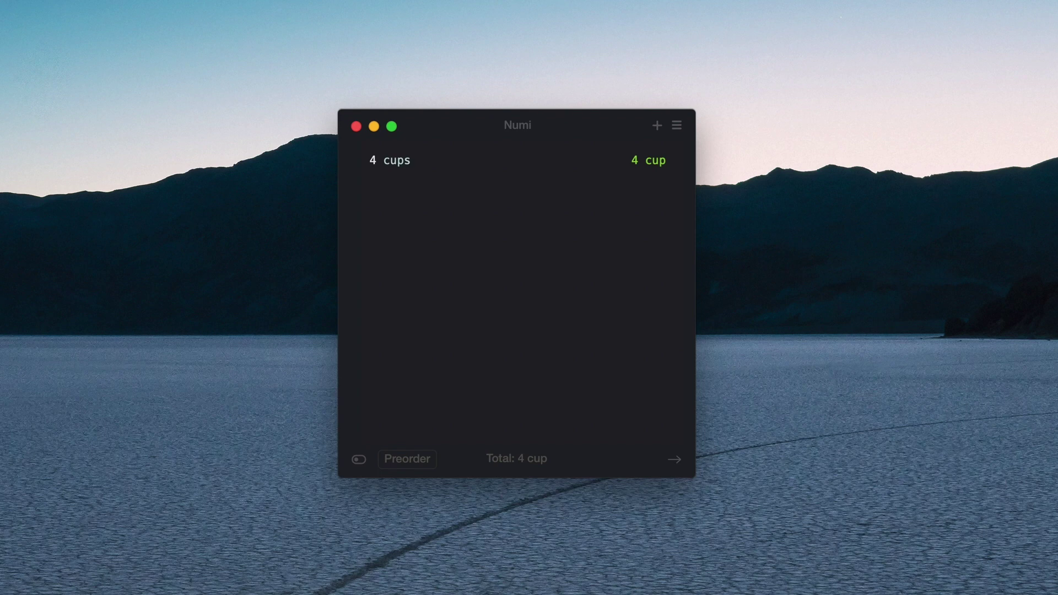
pyautogui.write(' in 1 quart')
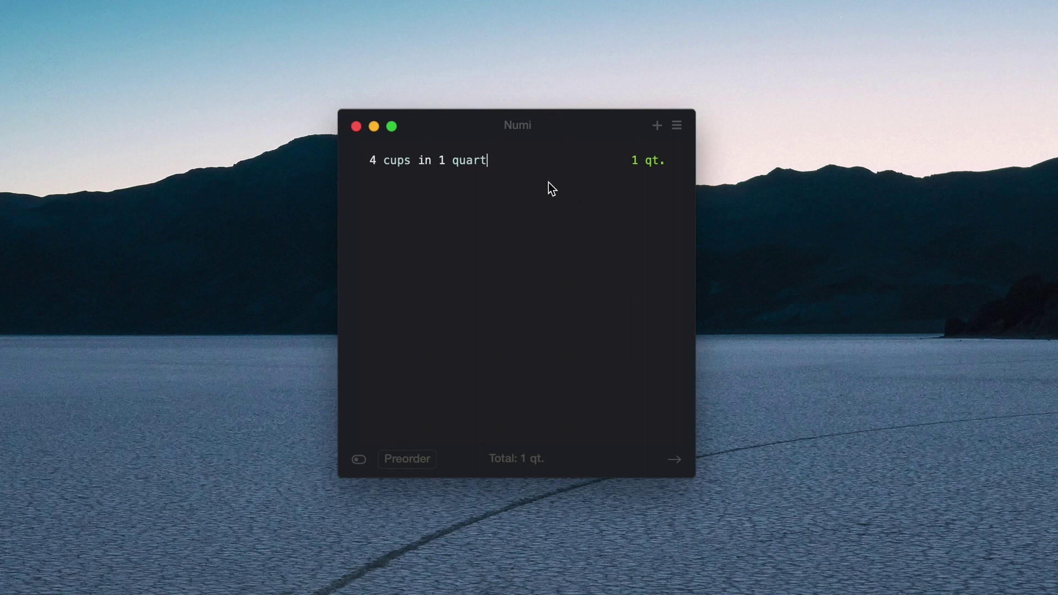
pyautogui.moveTo(522, 189); pyautogui.dragTo(557, 195)
pyautogui.moveTo(552, 199)
pyautogui.mouseDown()
pyautogui.moveTo(586, 200)
pyautogui.moveTo(543, 212)
pyautogui.moveTo(564, 213)
pyautogui.mouseUp()
pyautogui.moveTo(694, 476); pyautogui.dragTo(742, 470)
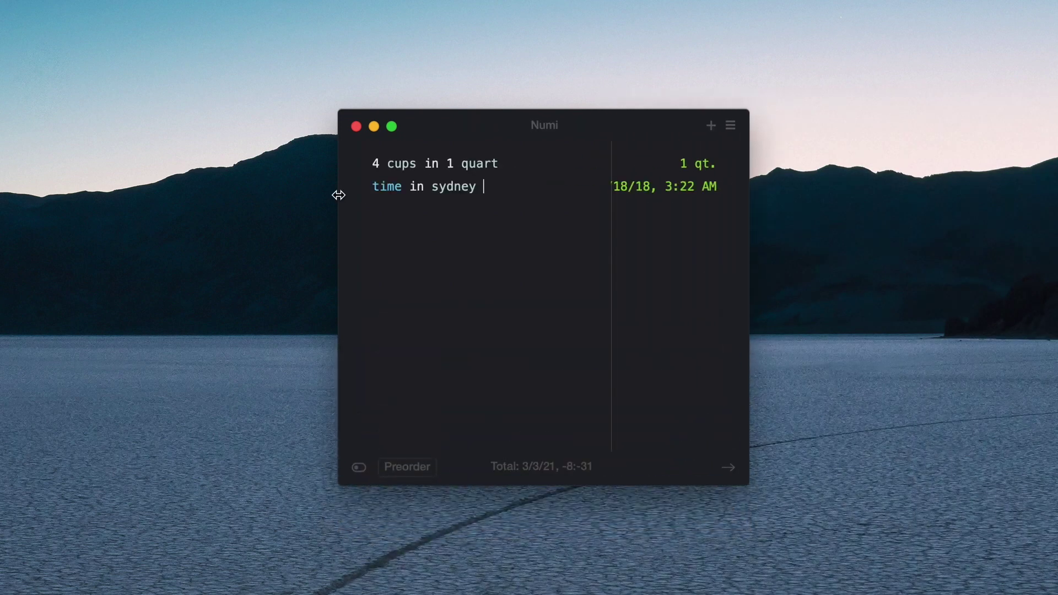
# Step: Retype the 'time in sydney' line and widen the results column to show the full date
pyautogui.moveTo(502, 189); pyautogui.dragTo(373, 186)
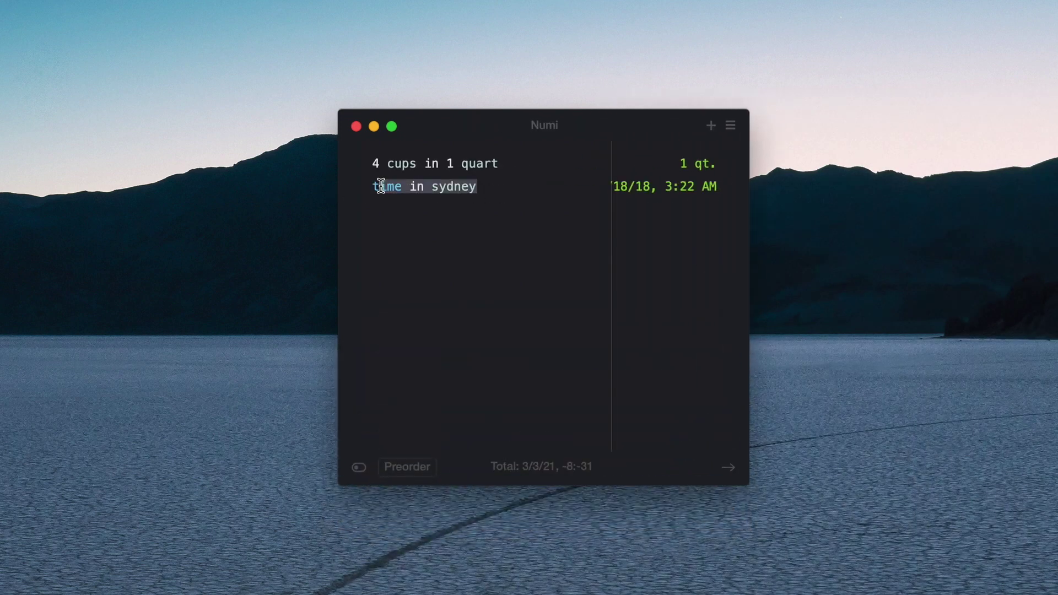
pyautogui.press('BackSpace')
pyautogui.write('time in sydney')
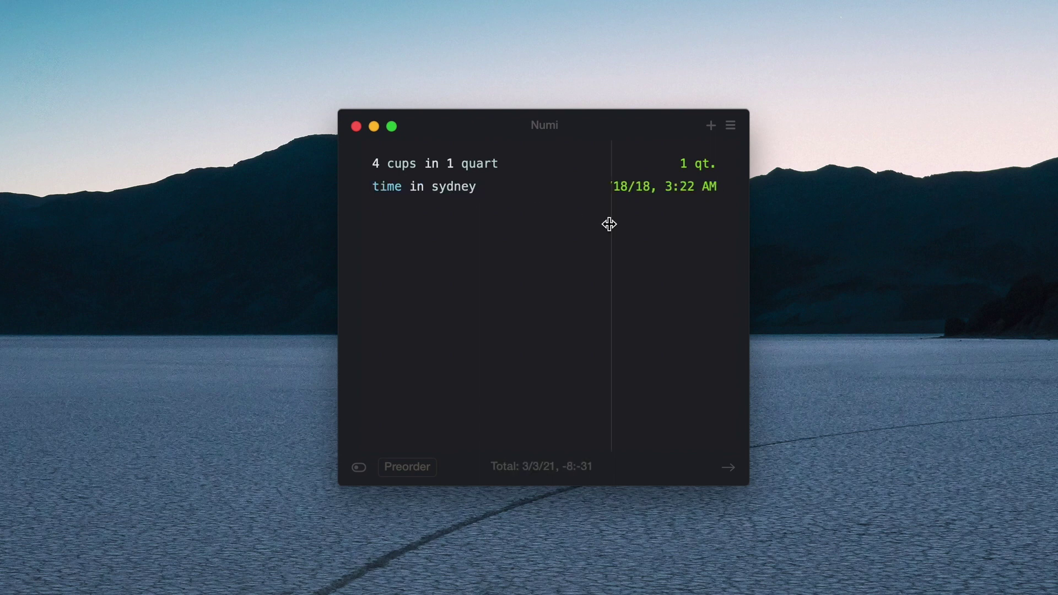
pyautogui.moveTo(608, 224); pyautogui.dragTo(570, 222)
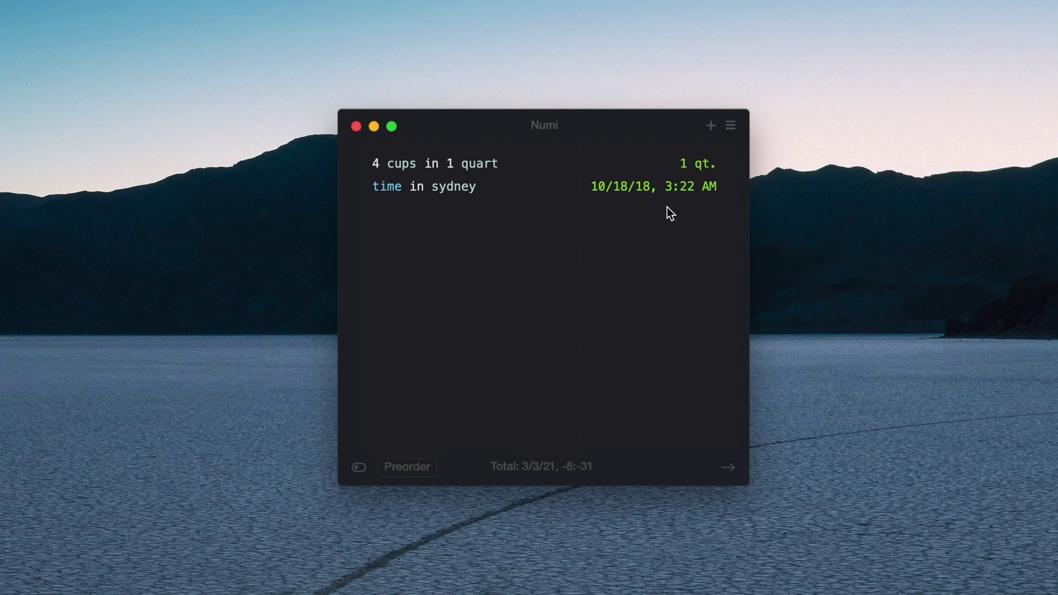
# Step: Delete all lines, undo the deletion, then start a new empty calculation sheet
pyautogui.click(483, 188)
pyautogui.press('super+a')
pyautogui.press('BackSpace')
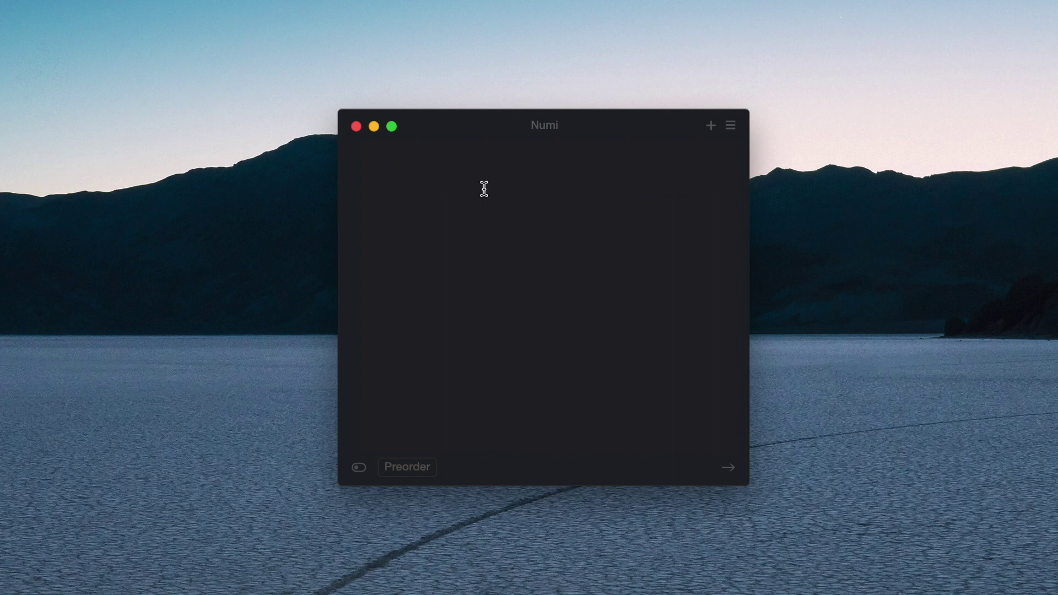
pyautogui.press('super+z')
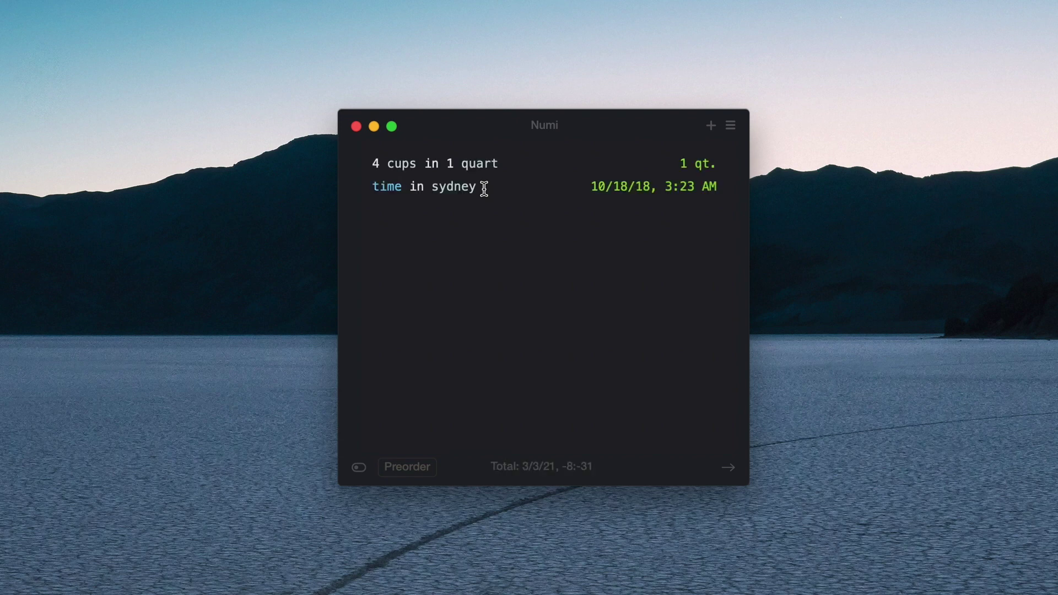
pyautogui.click(711, 127)
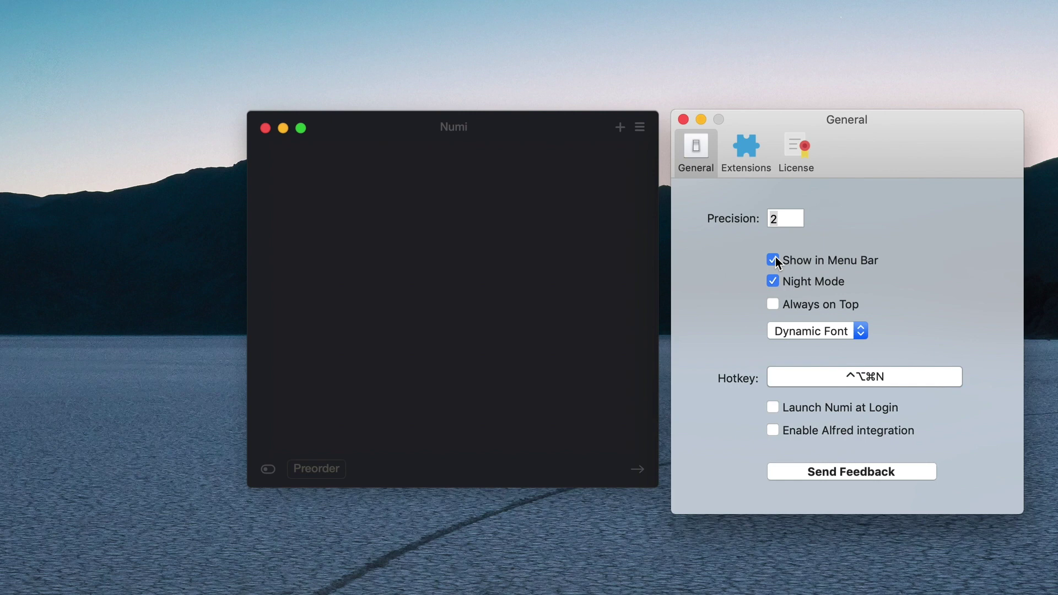
# Step: Toggle Night Mode off and back on, then drag the calculator window wider
pyautogui.click(773, 281)
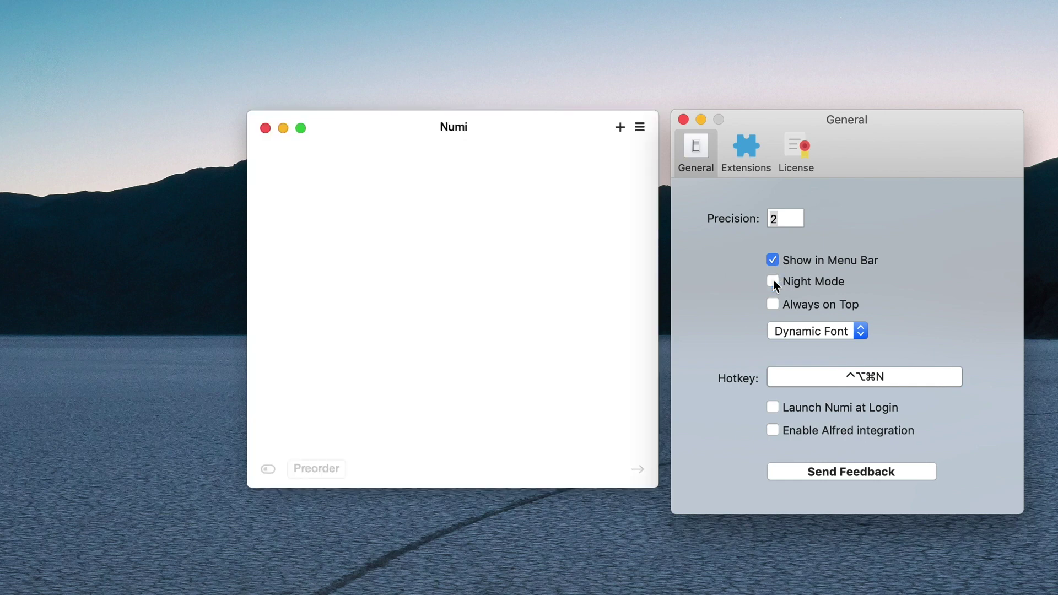
pyautogui.click(773, 282)
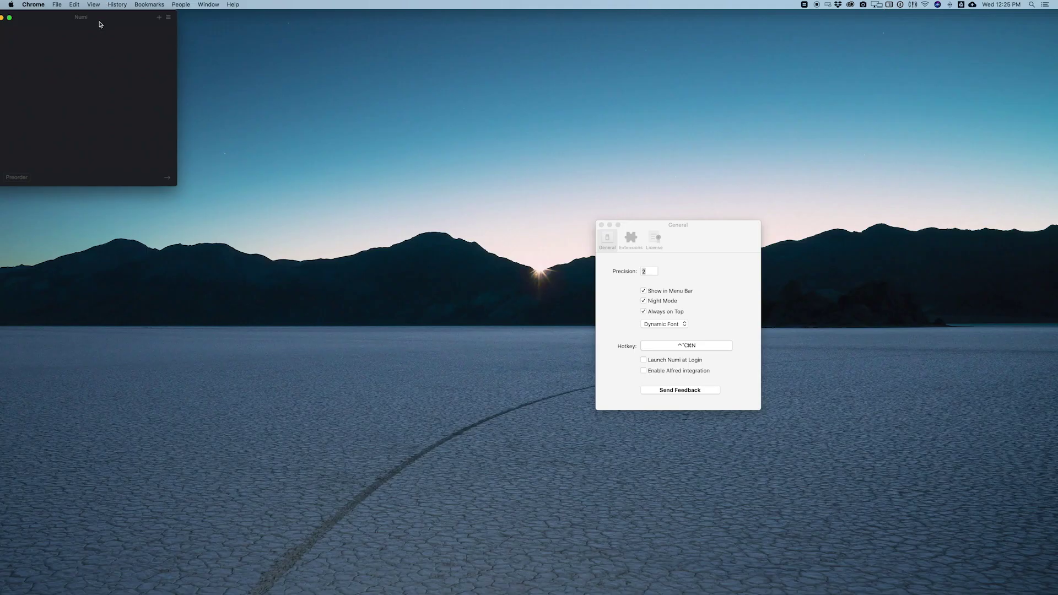
pyautogui.moveTo(182, 168); pyautogui.dragTo(127, 57)
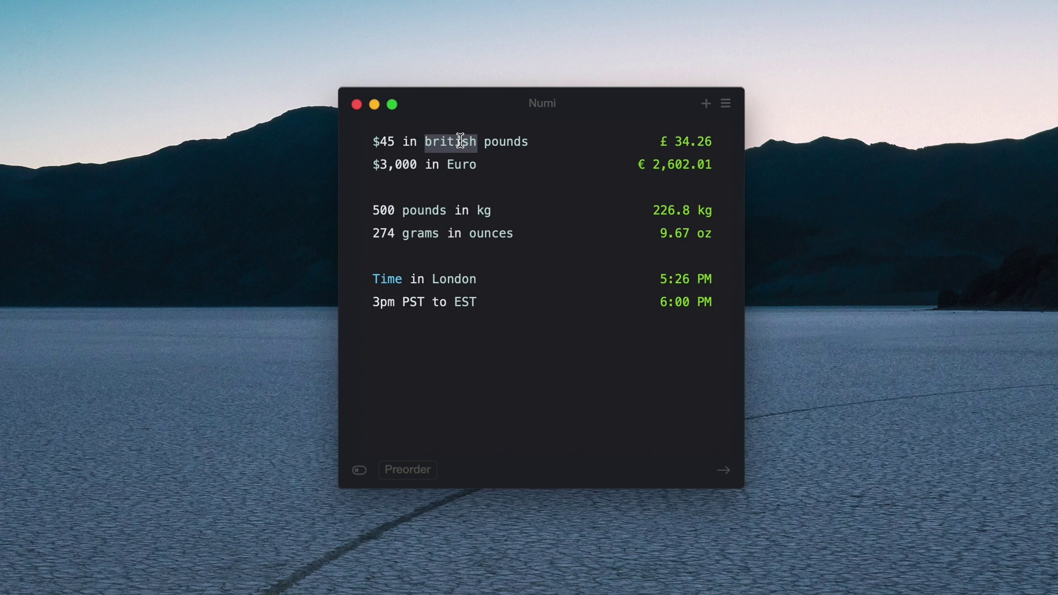
# Step: Delete the word 'british' from the currency line and narrow the results column
pyautogui.press('BackSpace')
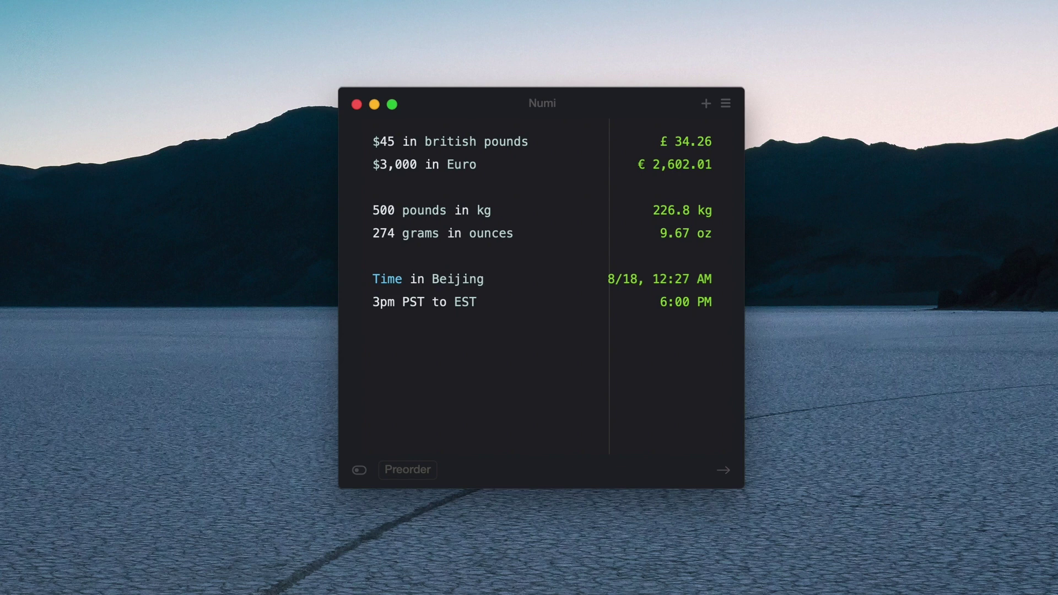
pyautogui.moveTo(610, 314); pyautogui.dragTo(596, 312)
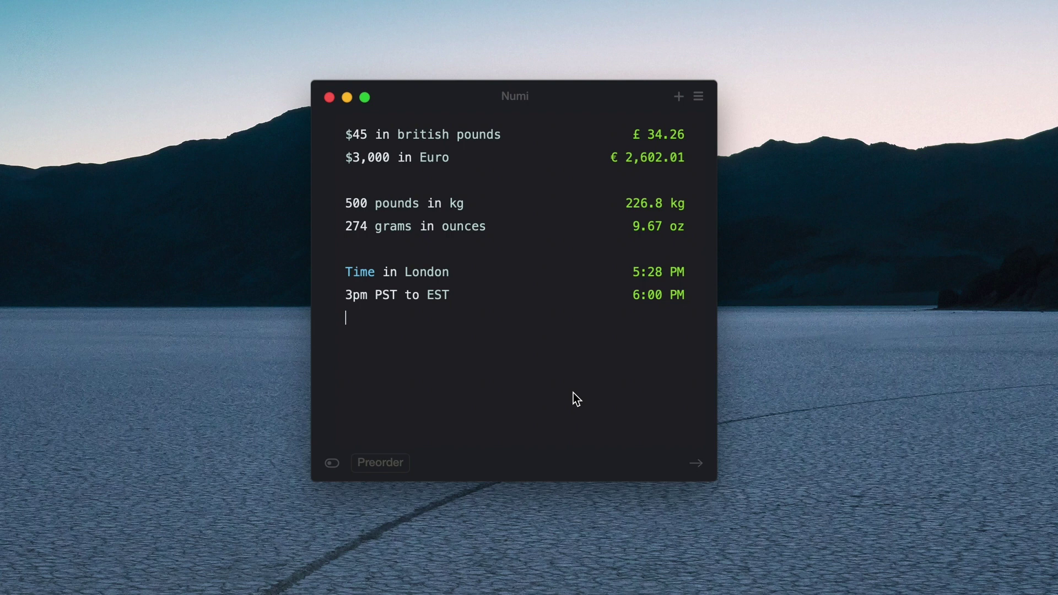
# Step: Export the sheet as 'Conversions' to the iCloud Desktop
pyautogui.click(695, 468)
pyautogui.click(718, 481)
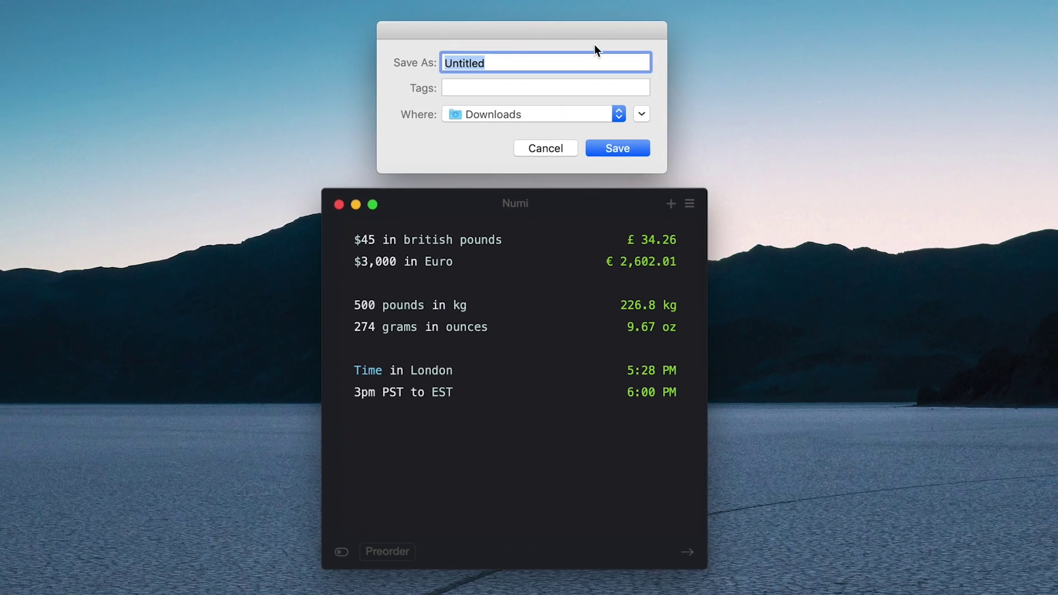
pyautogui.write('Conversions')
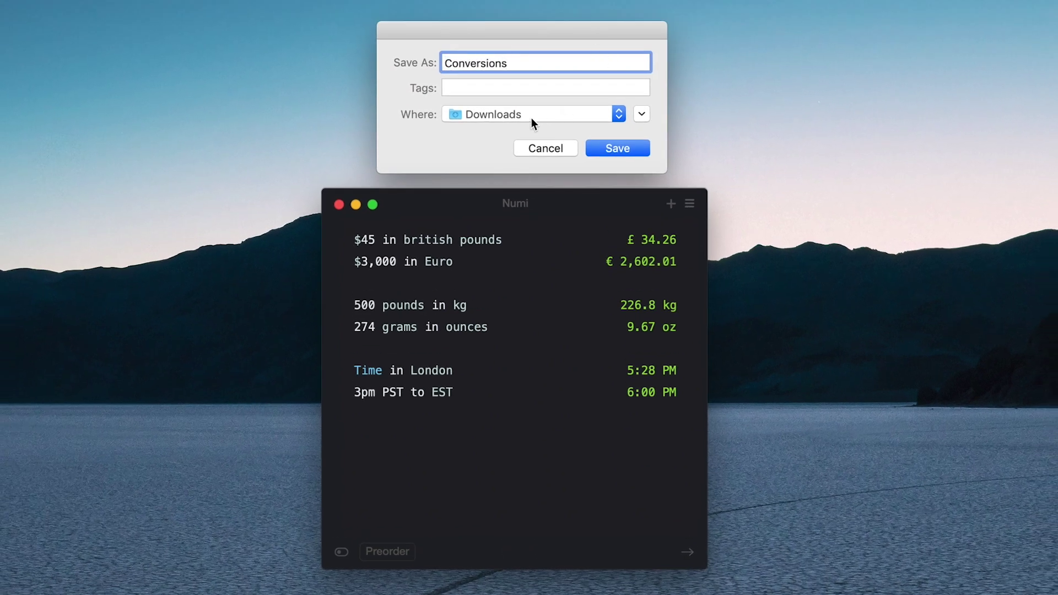
pyautogui.click(530, 118)
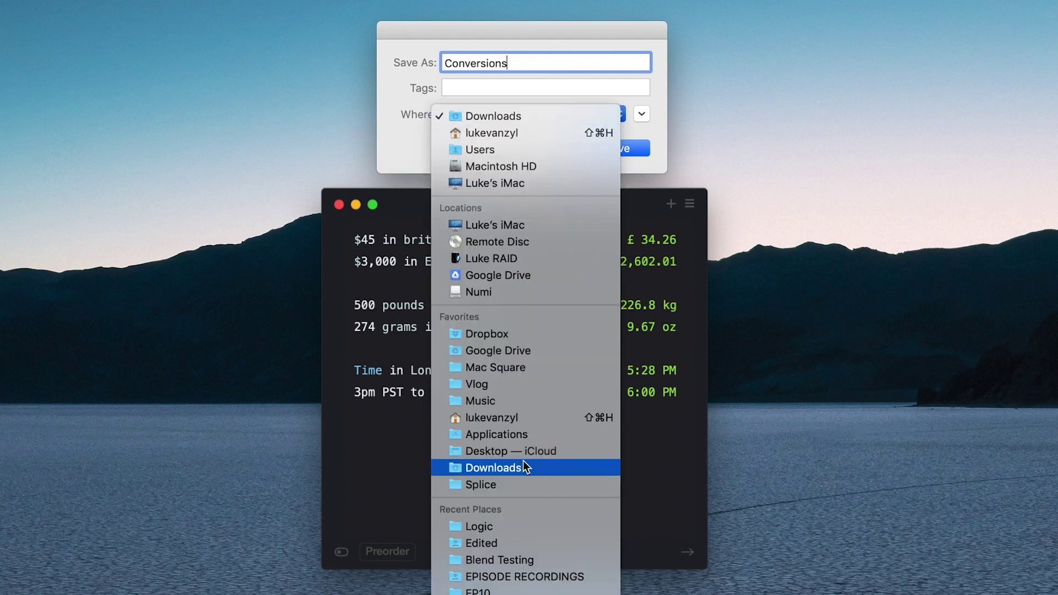
pyautogui.click(513, 451)
pyautogui.click(620, 147)
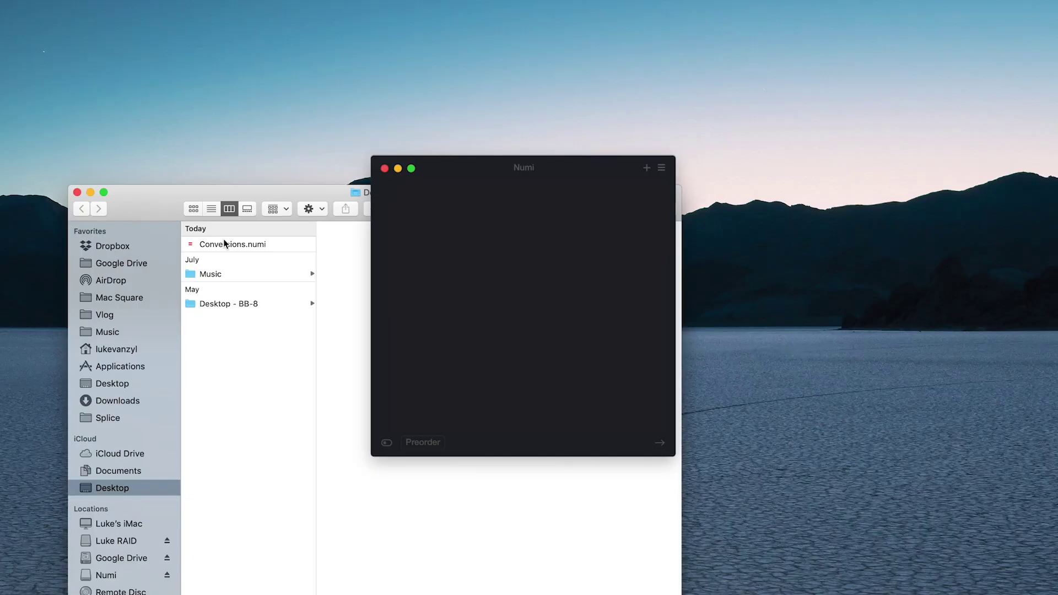
# Step: Open Conversions.numi from Finder so the saved conversions reappear in Numi
pyautogui.doubleClick(219, 245)
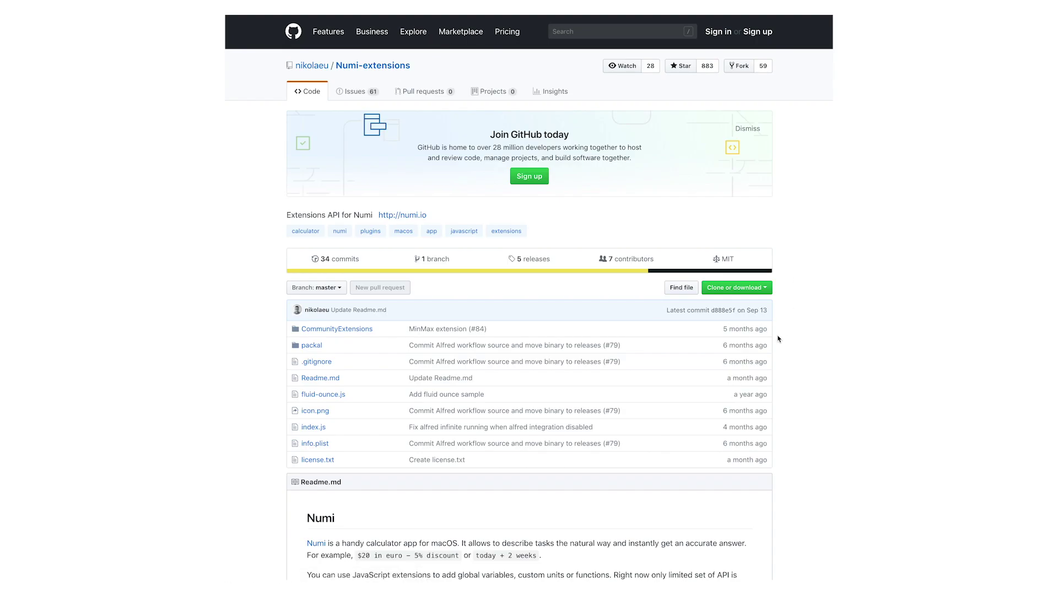
# Step: Scroll the Numi-extensions Readme down to the List of Base Units table
pyautogui.scroll(-6, 791, 347)
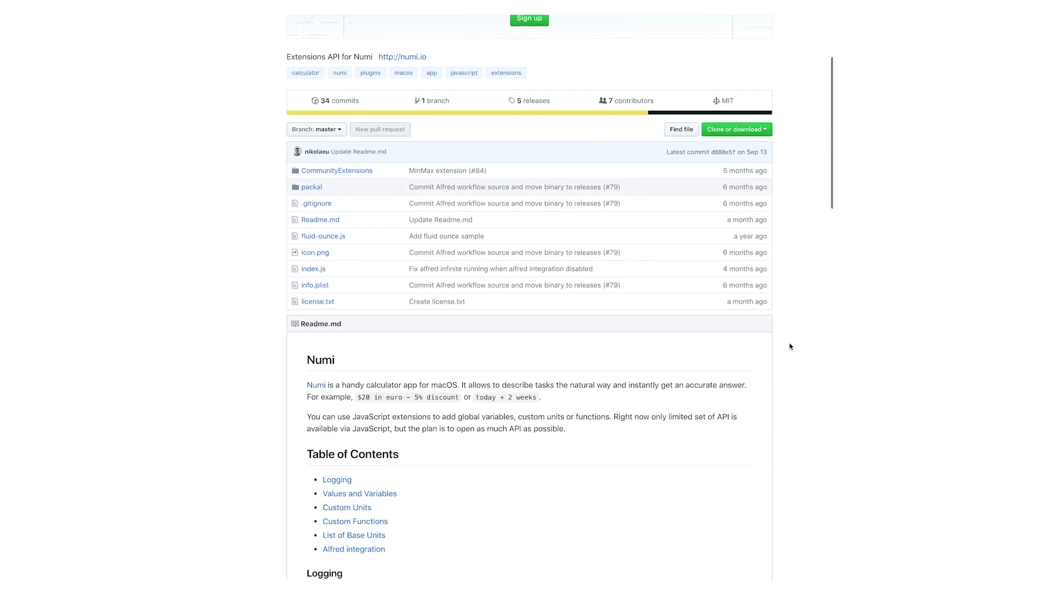
pyautogui.scroll(-3, 791, 347)
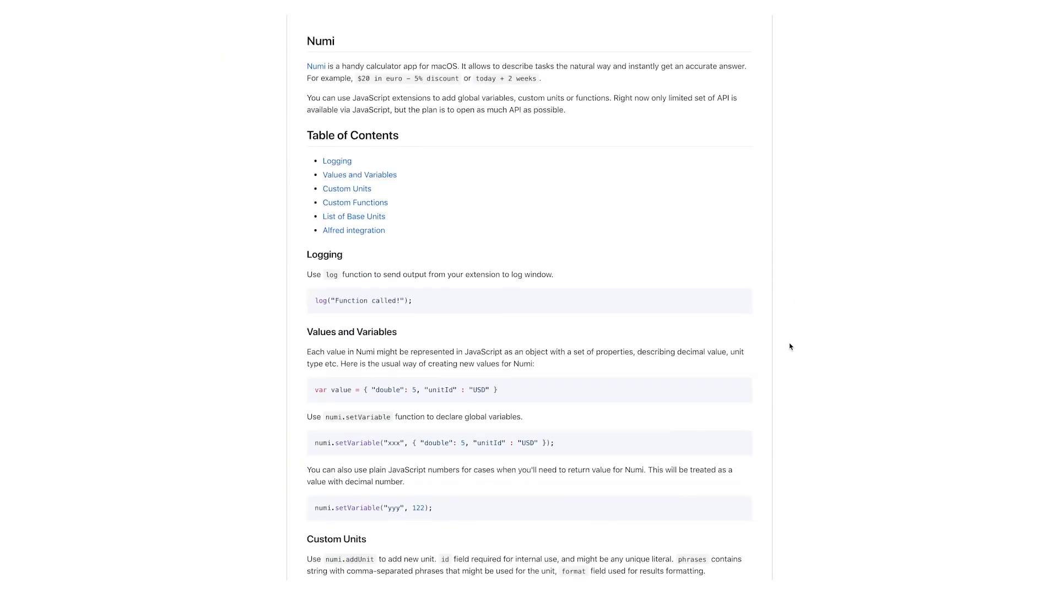
pyautogui.scroll(-11, 791, 347)
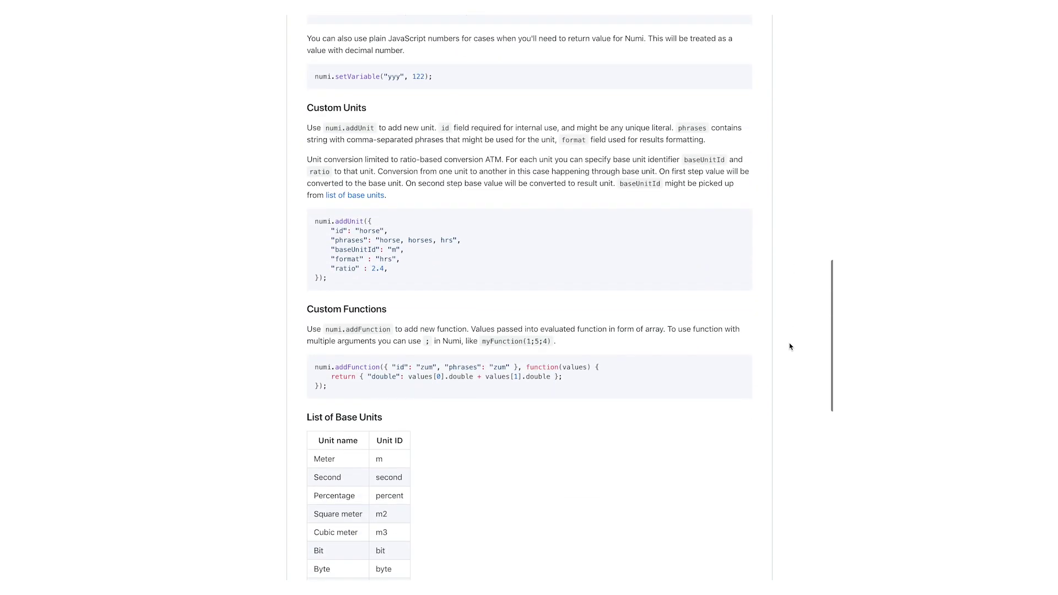